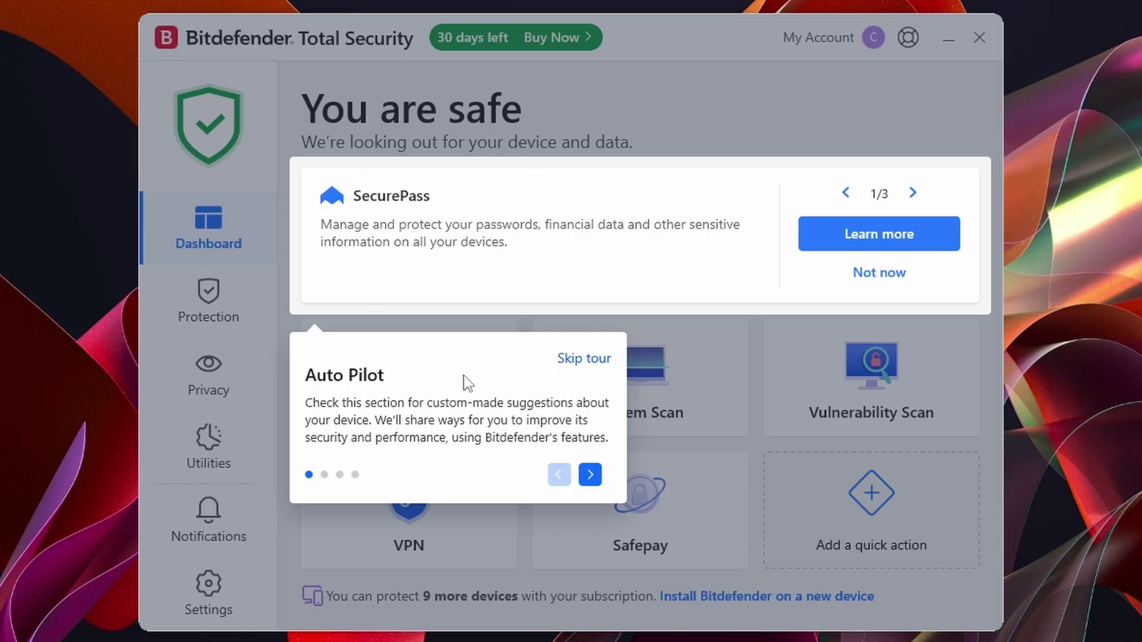
# Step: Skip the tour and dismiss the SecurePass, Cryptomining Protection and Ransomware Remediation recommendation cards
pyautogui.click(571, 360)
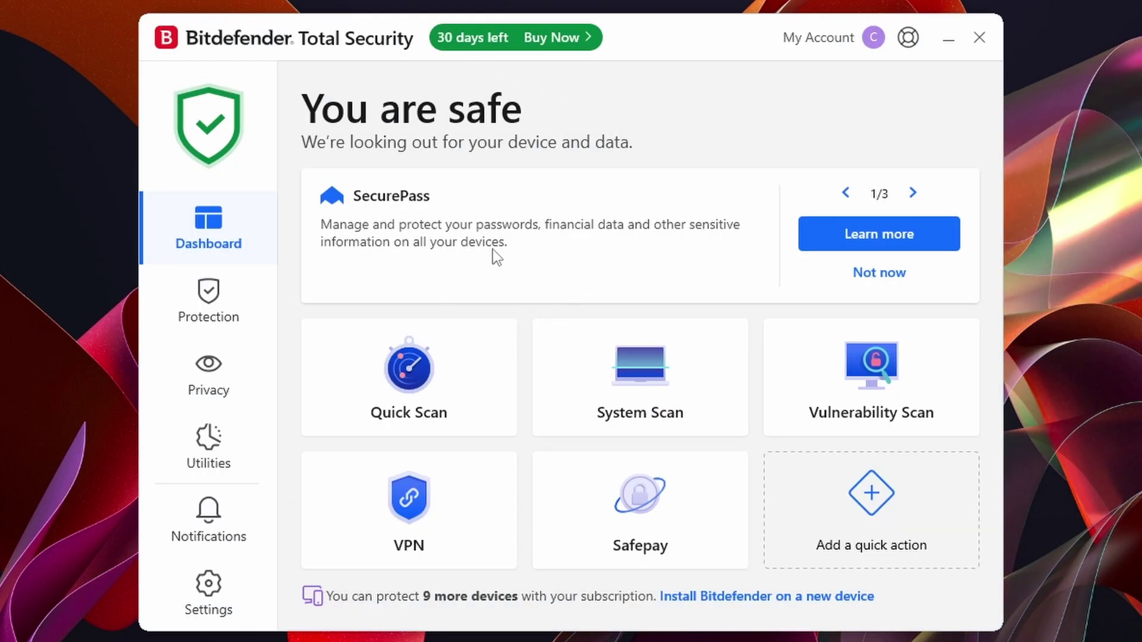
pyautogui.click(894, 279)
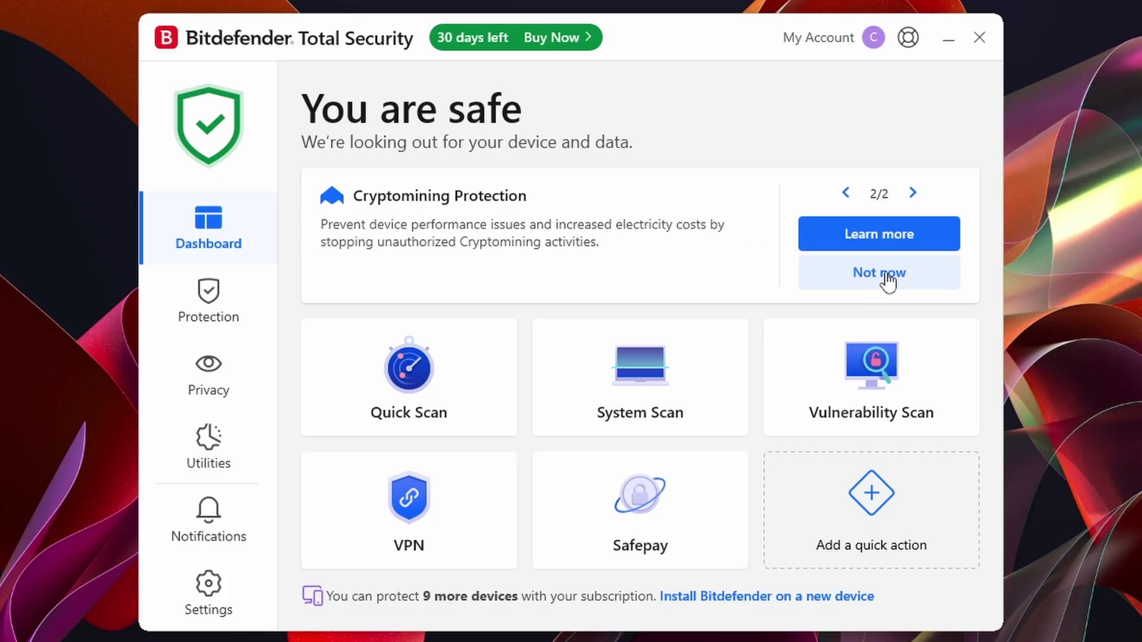
pyautogui.click(888, 274)
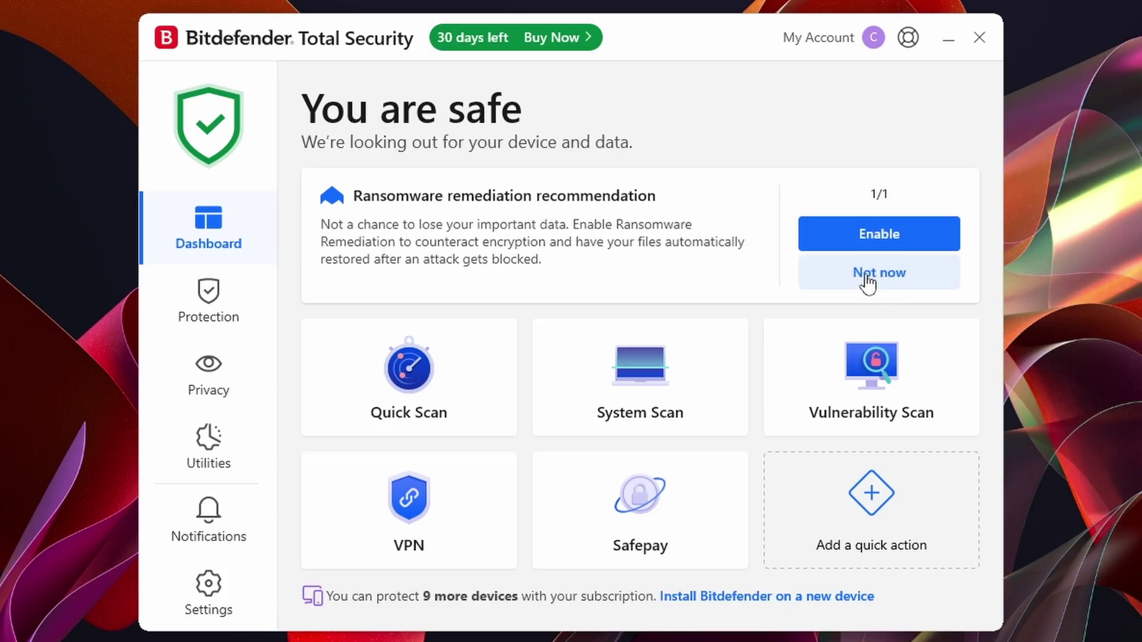
pyautogui.click(866, 276)
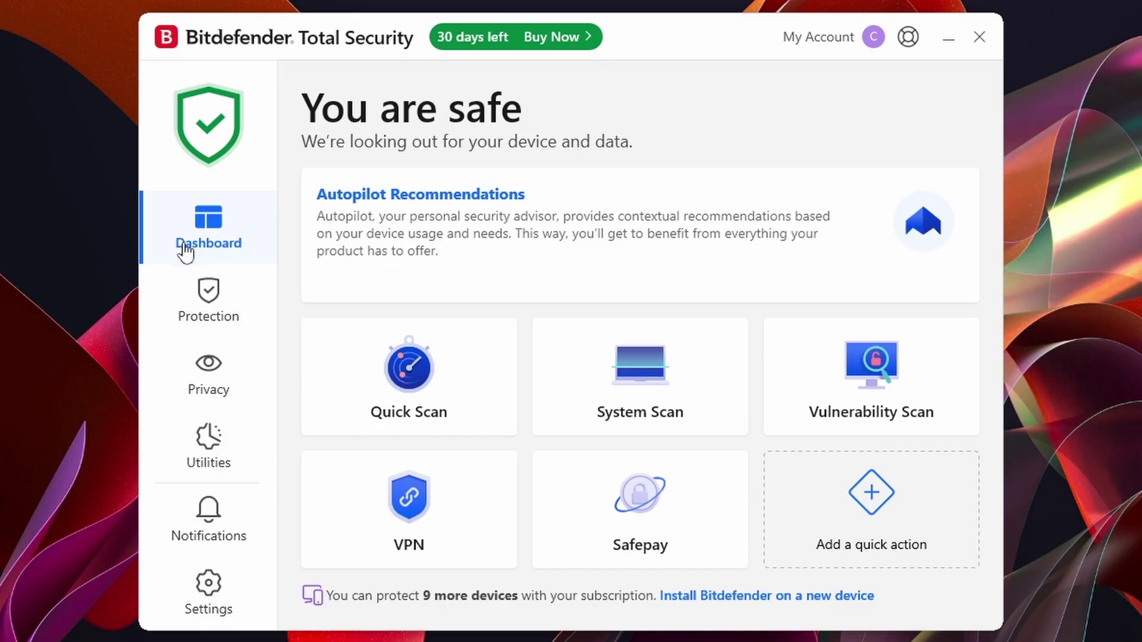
# Step: Show the Protection Features page and browse its module cards, ending back at the top
pyautogui.click(204, 305)
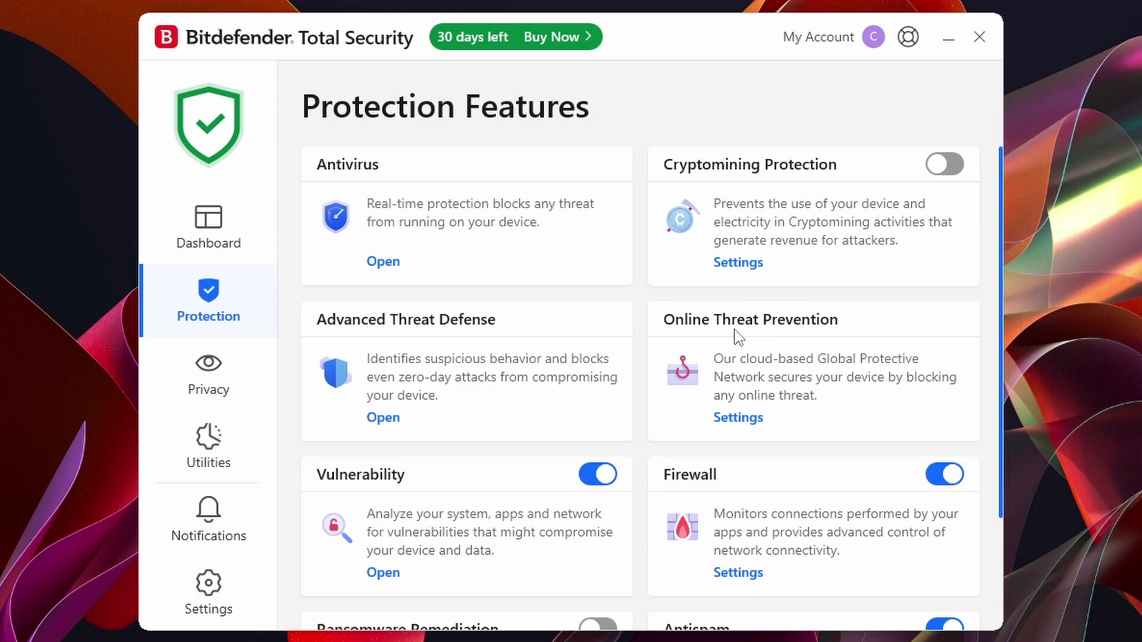
pyautogui.scroll(-2, 734, 329)
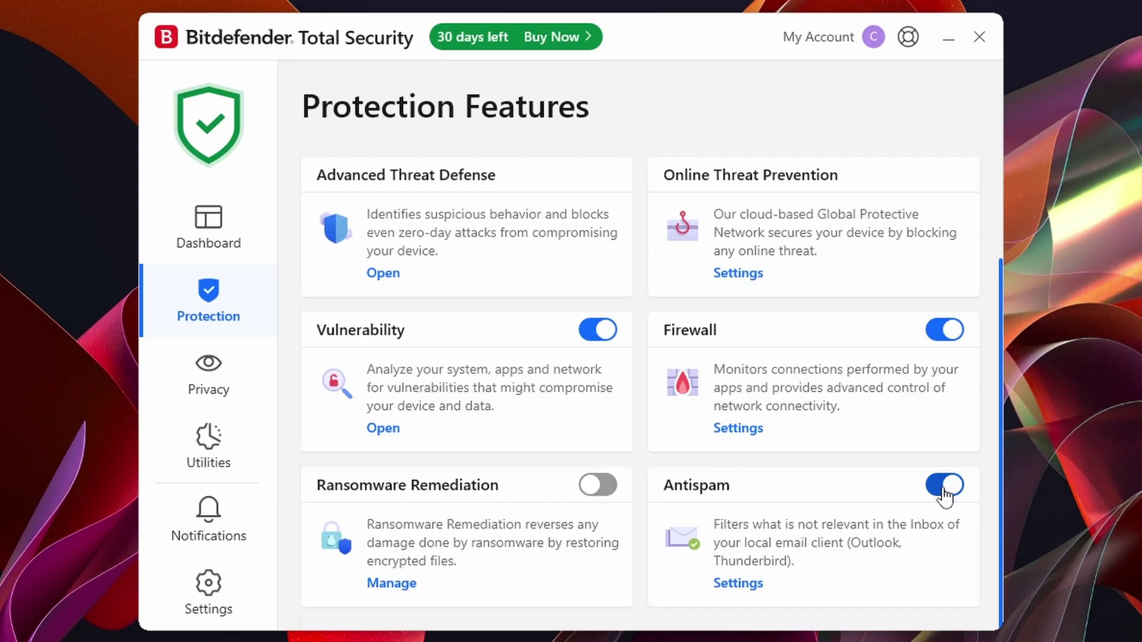
pyautogui.scroll(2, 823, 461)
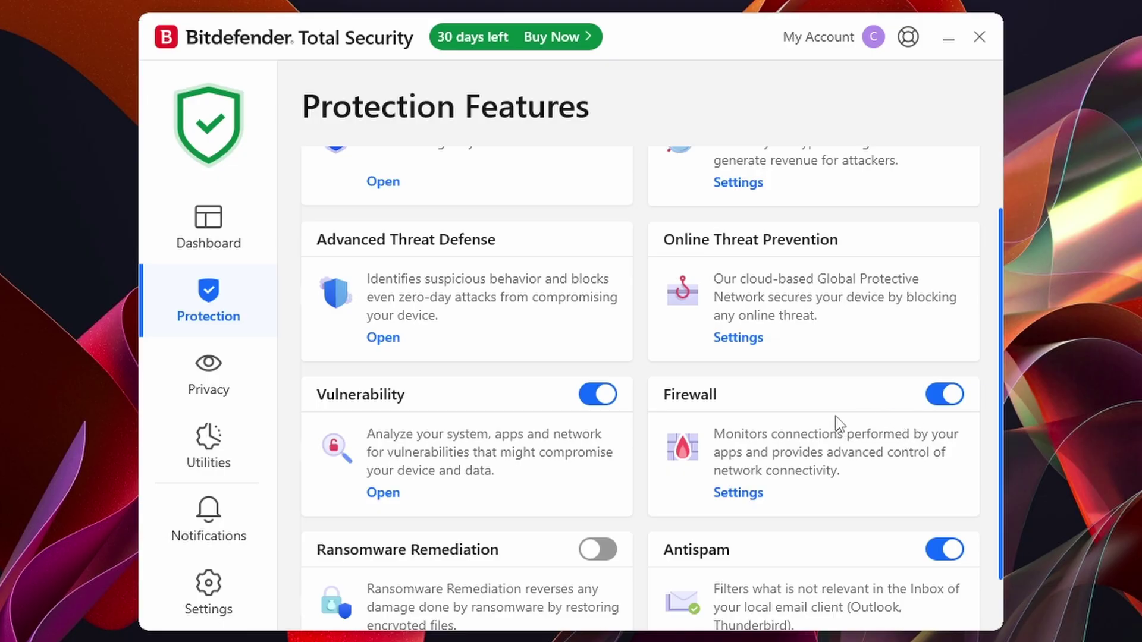
pyautogui.scroll(2, 836, 422)
pyautogui.scroll(1, 834, 416)
pyautogui.scroll(-2, 622, 474)
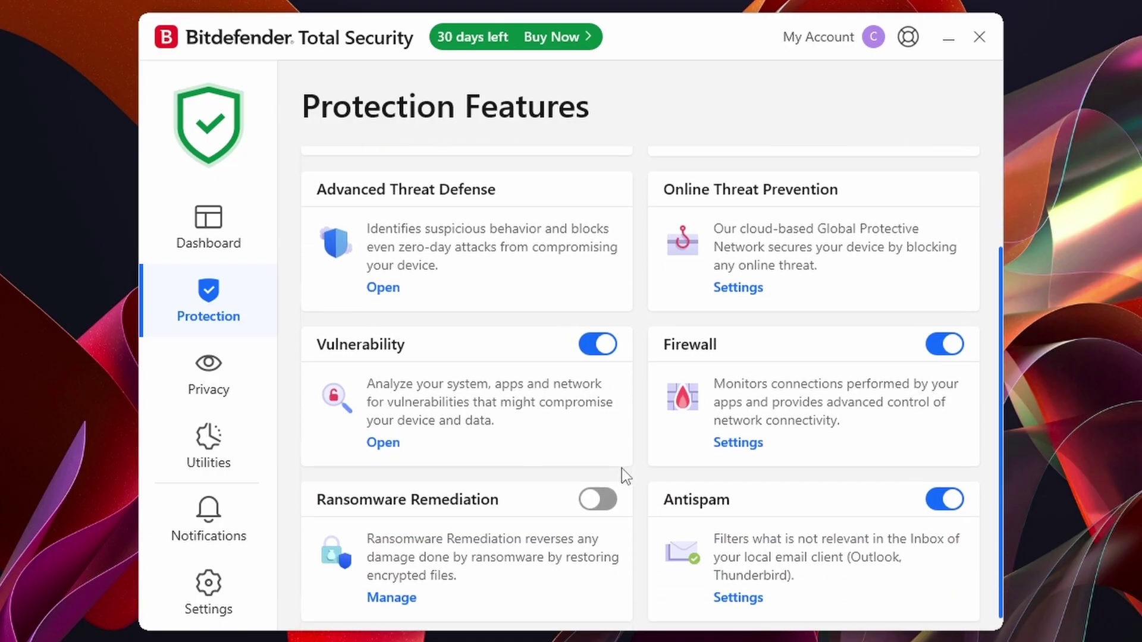
pyautogui.scroll(2, 622, 470)
pyautogui.scroll(-2, 773, 428)
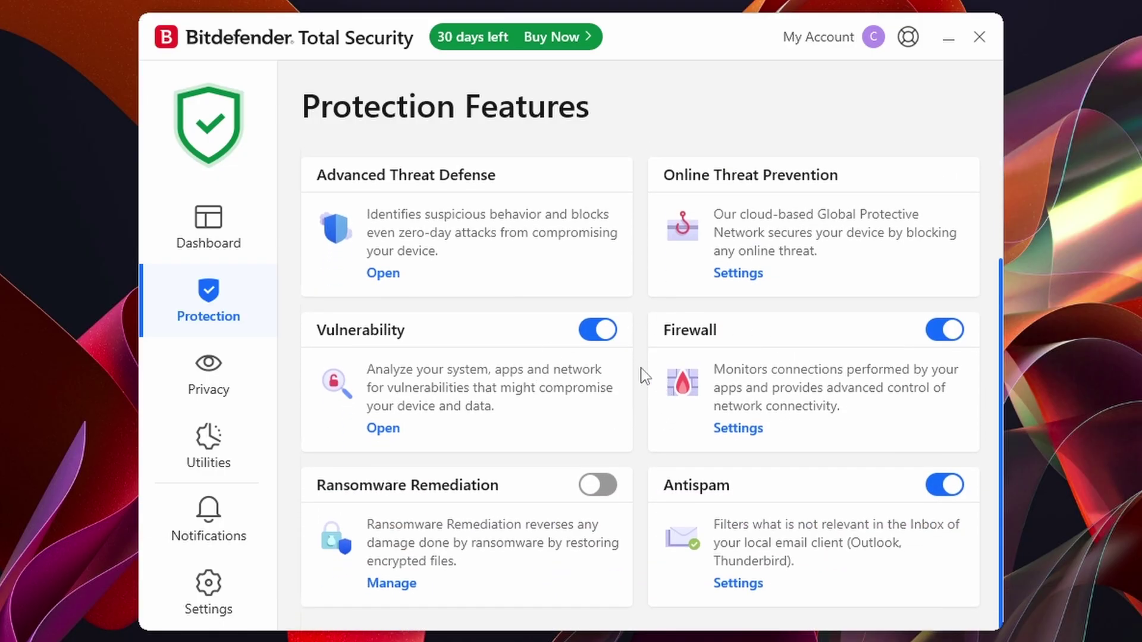
pyautogui.scroll(2, 614, 412)
pyautogui.scroll(1, 586, 416)
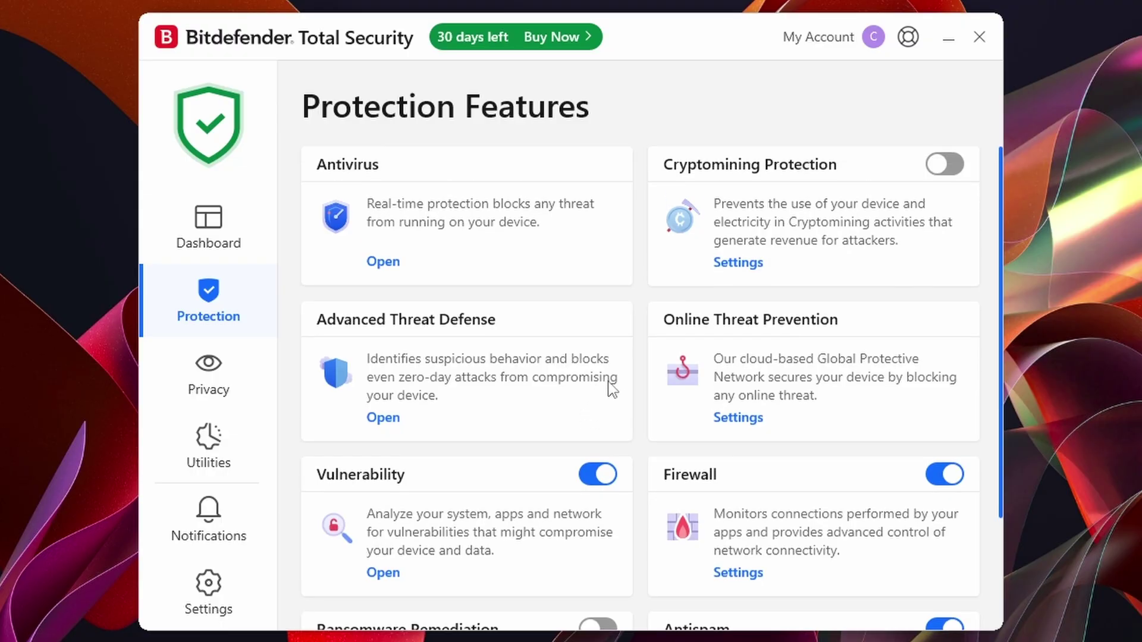
# Step: Show the Privacy Features page listing Safepay, VPN, SecurePass and Anti-tracker
pyautogui.click(211, 372)
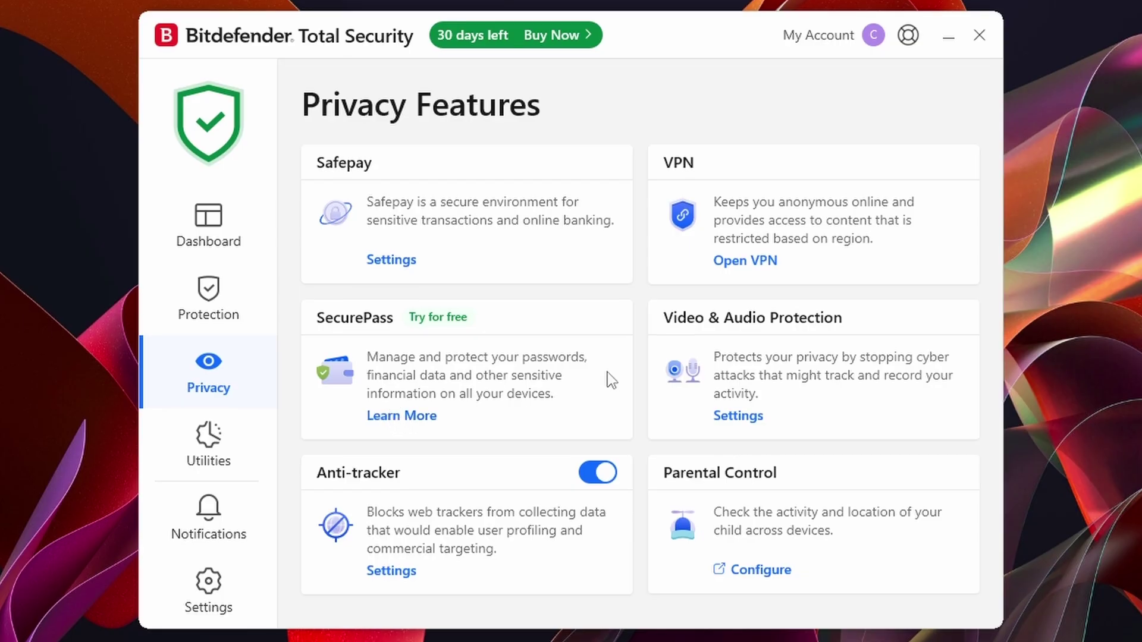
# Step: Show the Utilities page with Anti-Theft, OneClick Optimizer, Profiles and File Shredder
pyautogui.click(209, 446)
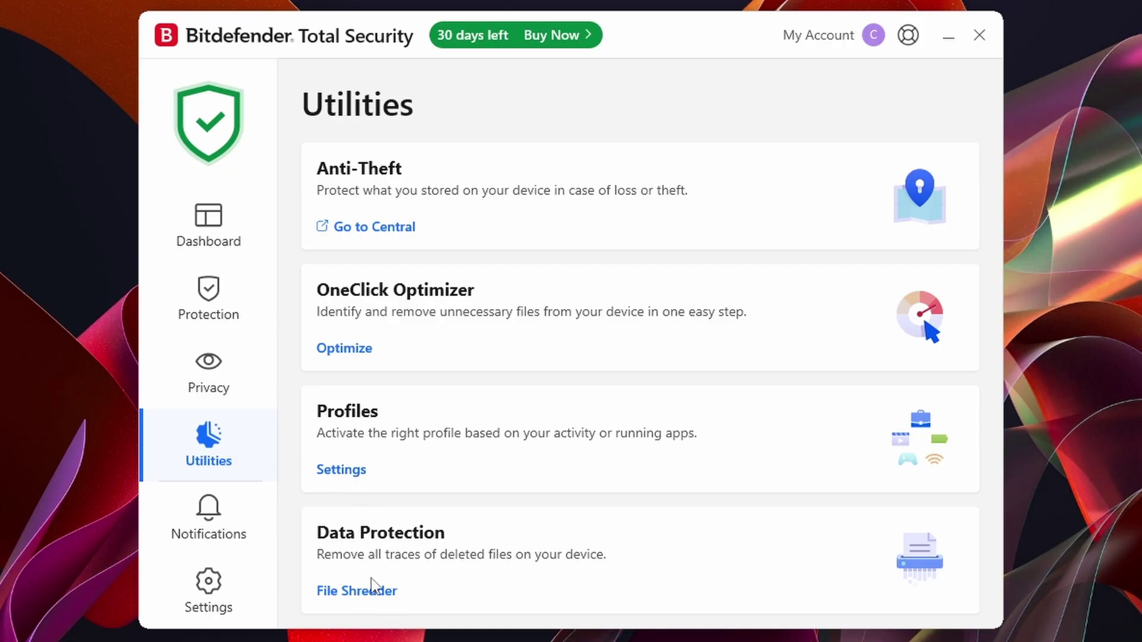
# Step: Filter Notifications by Critical, Warning and Information, then return to All
pyautogui.click(209, 527)
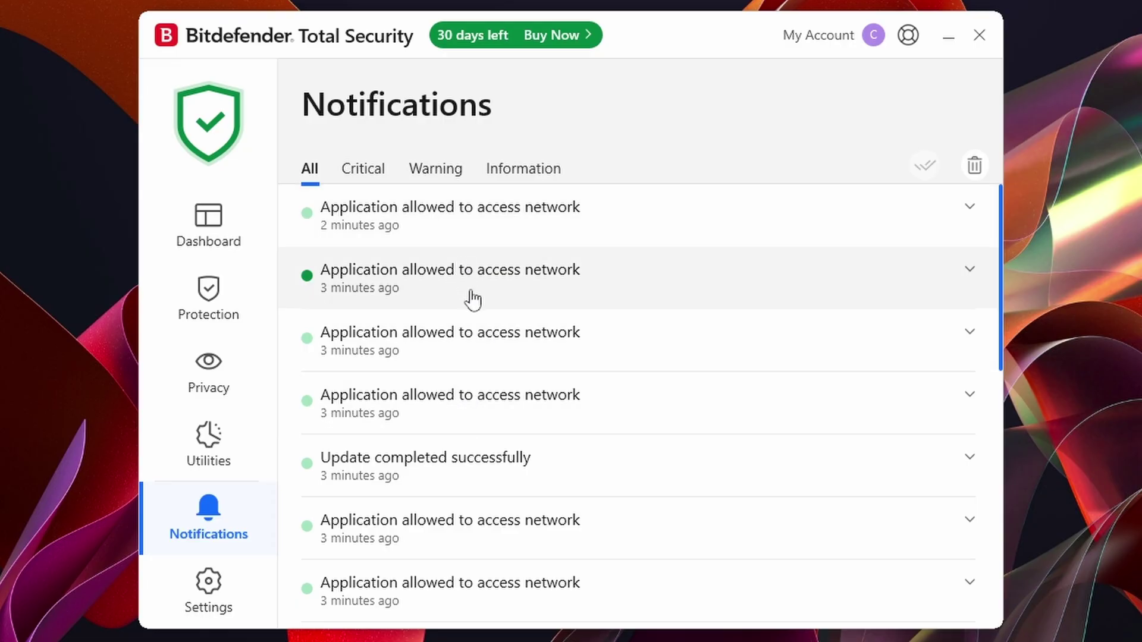
pyautogui.click(361, 172)
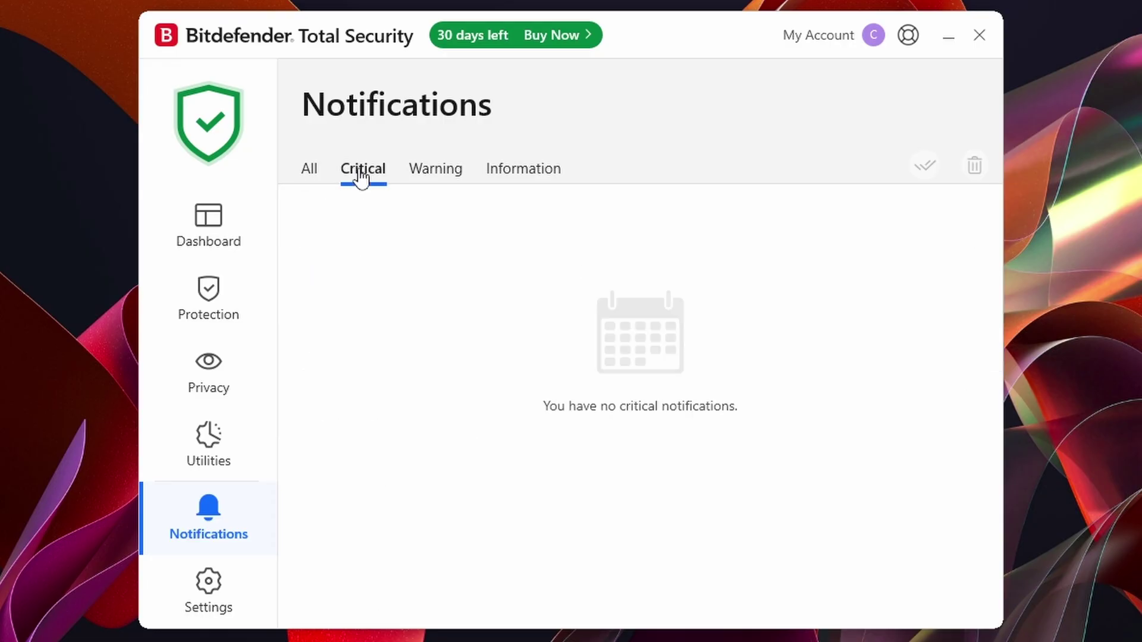
pyautogui.click(440, 172)
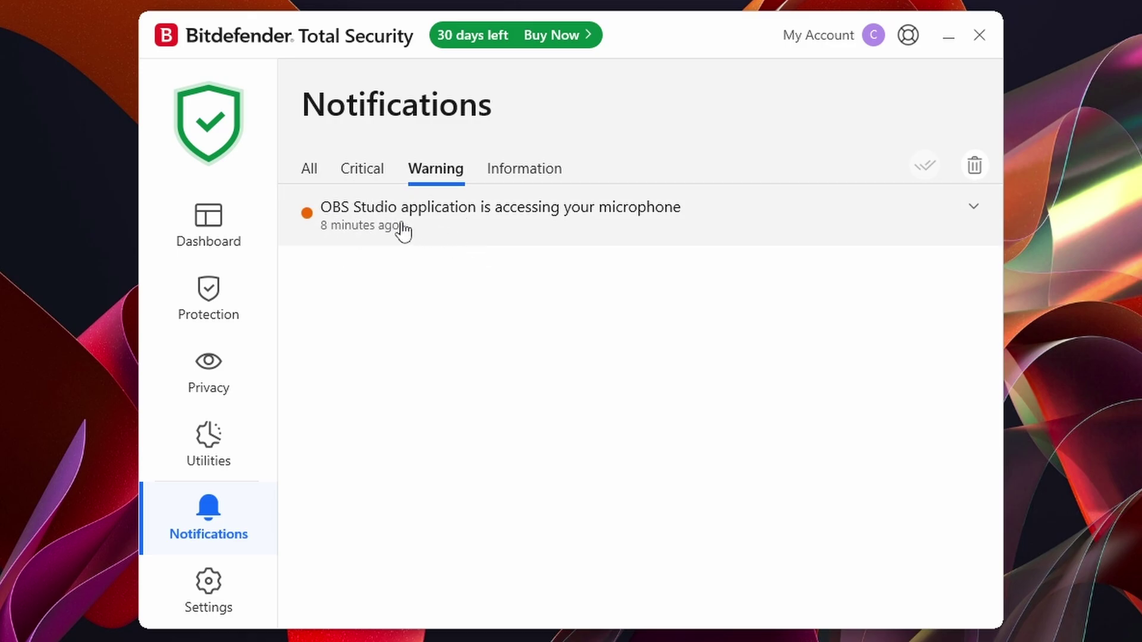
pyautogui.click(518, 172)
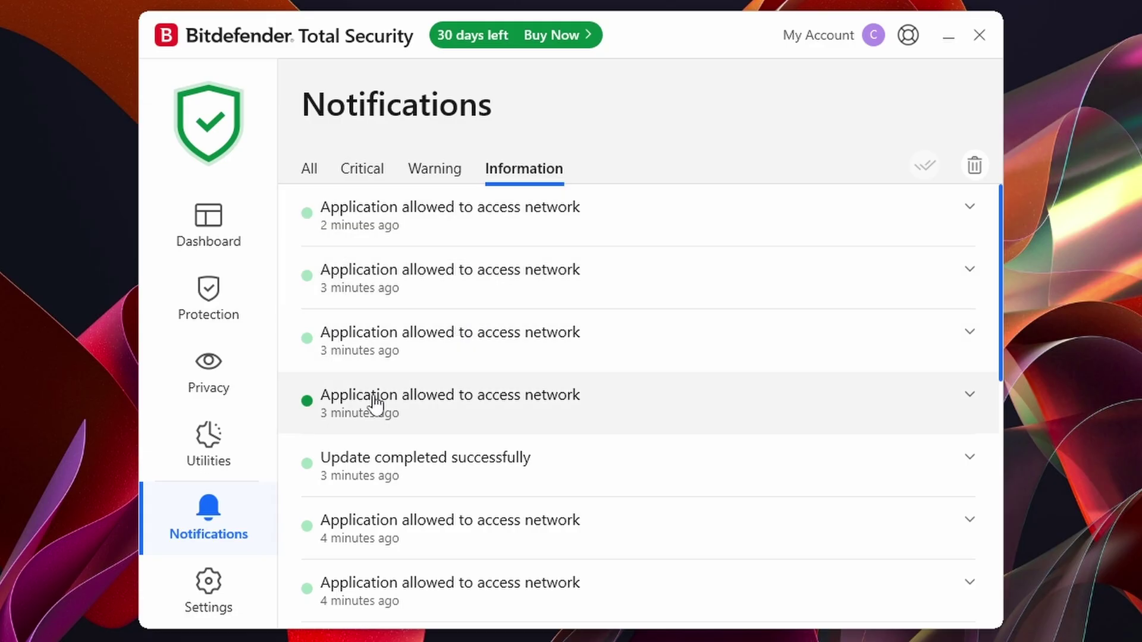
pyautogui.click(308, 172)
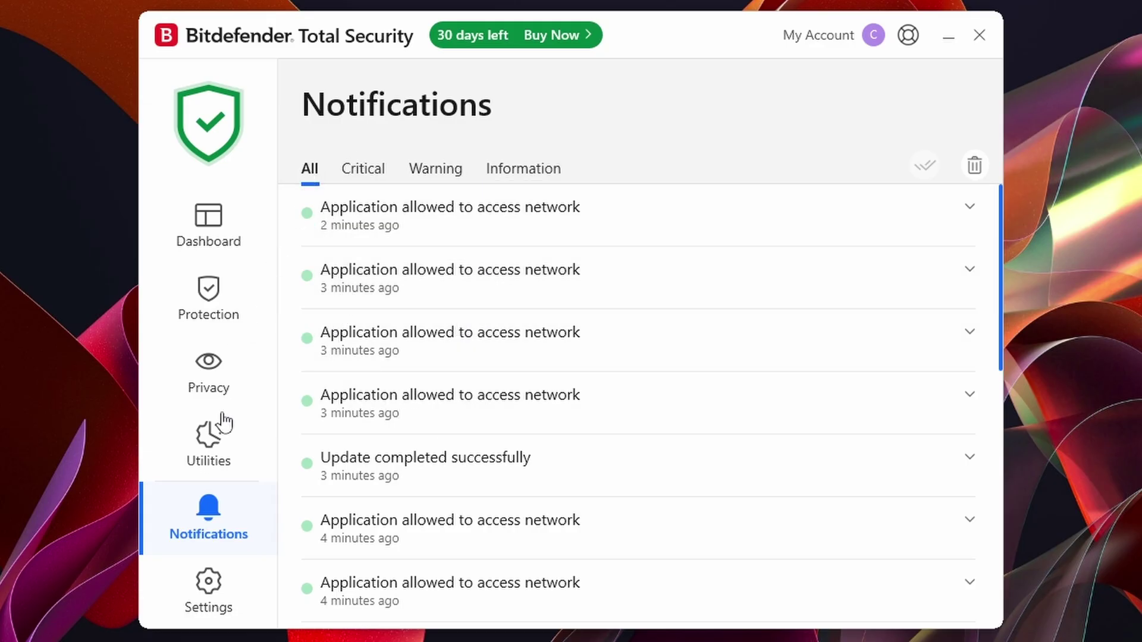
# Step: In General settings, turn off special offers notifications and leave dark mode off
pyautogui.click(211, 601)
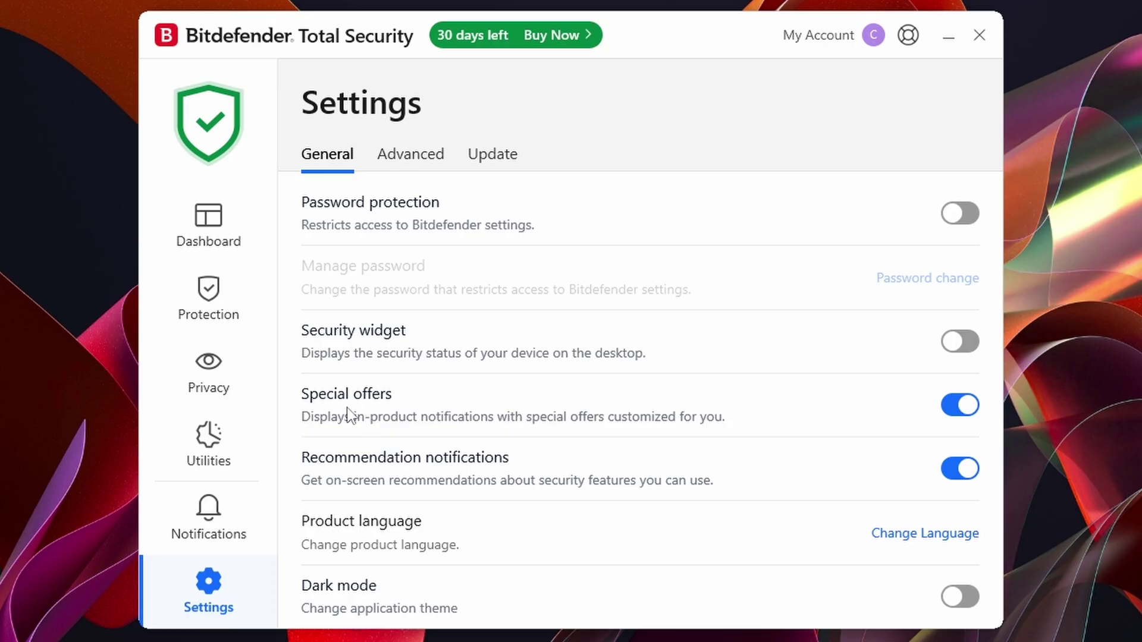
pyautogui.click(956, 406)
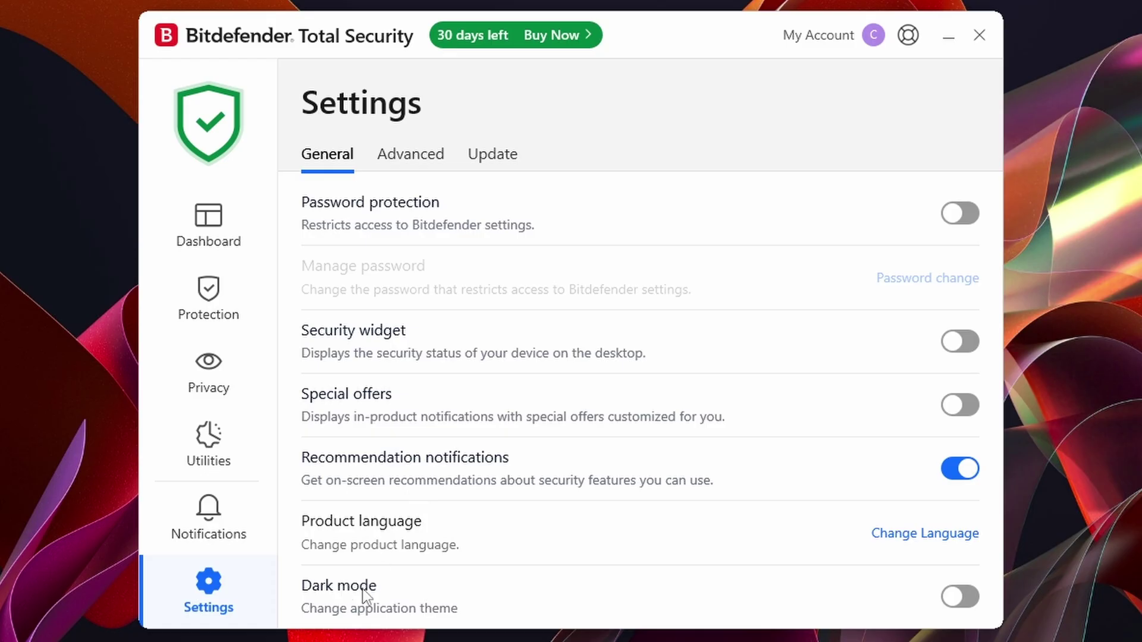
pyautogui.click(963, 596)
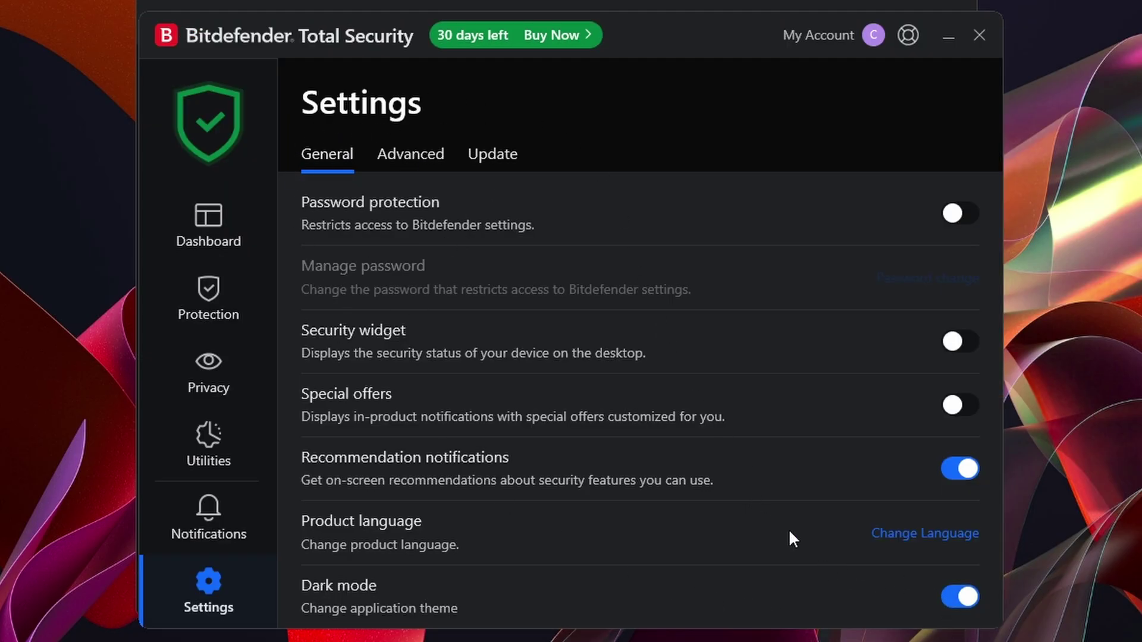
pyautogui.click(959, 598)
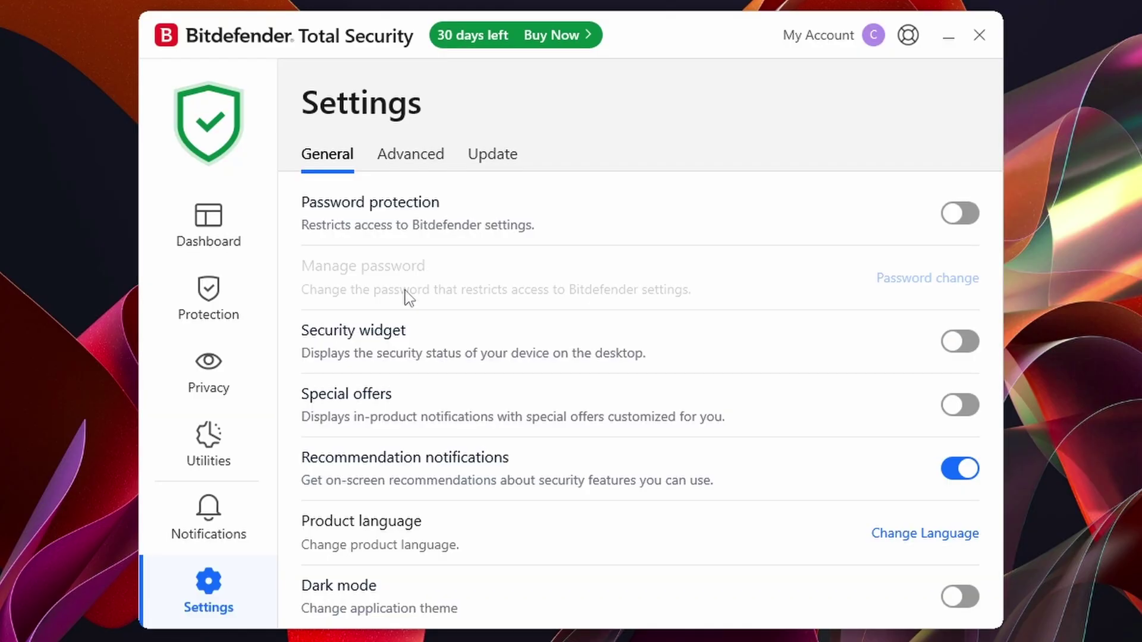
# Step: Review the Advanced and Update tabs, adjusting the update check interval slider around 1 hour
pyautogui.click(403, 158)
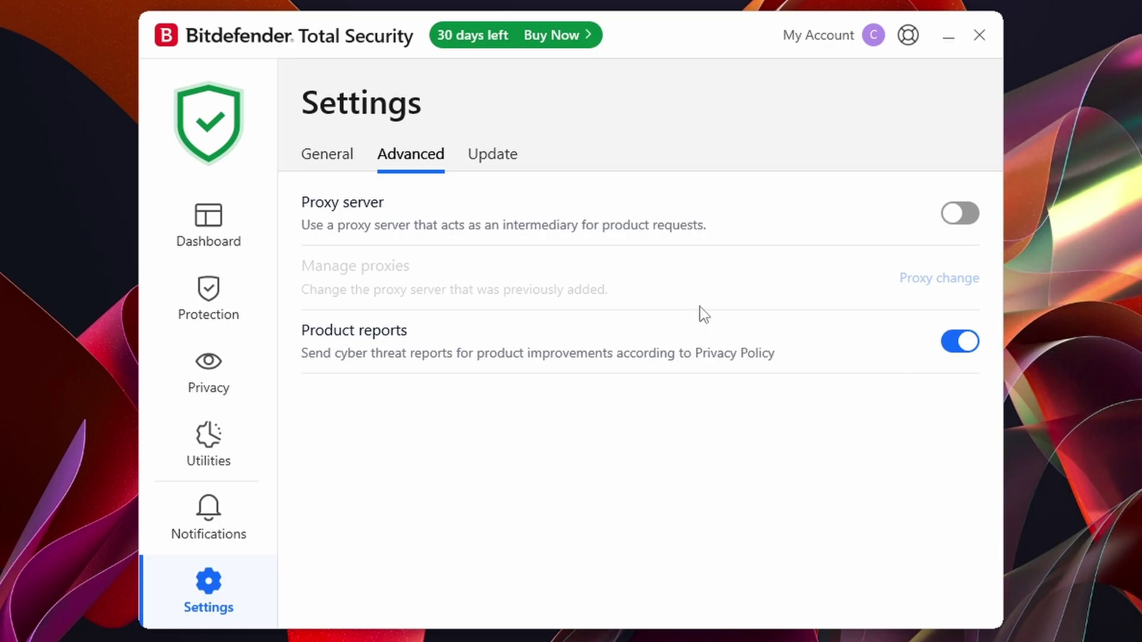
pyautogui.click(496, 164)
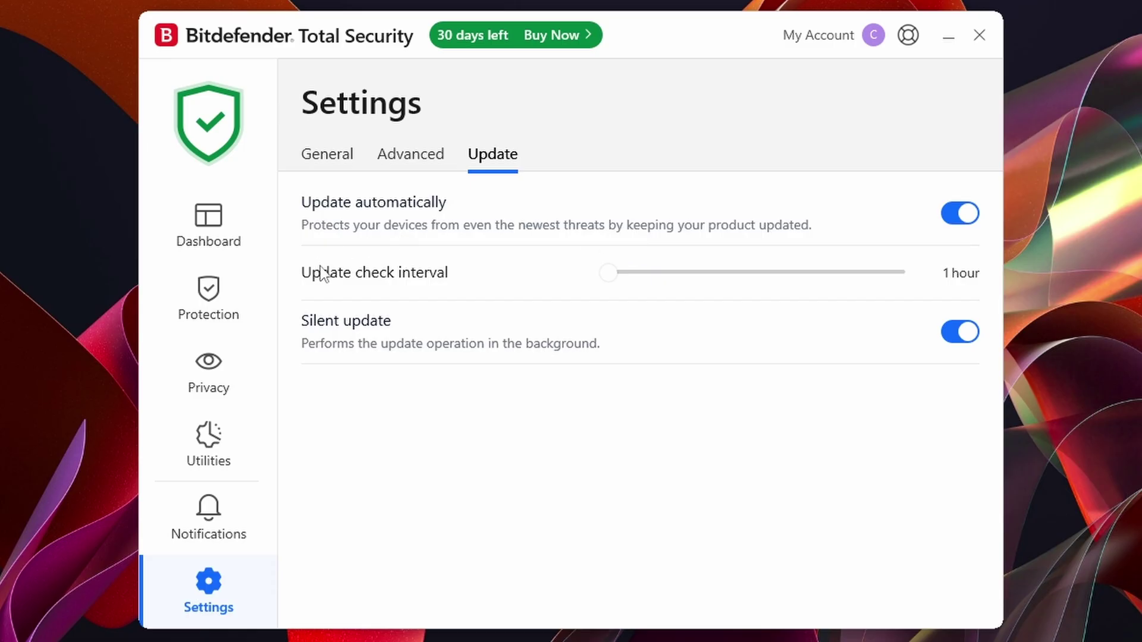
pyautogui.moveTo(608, 279)
pyautogui.mouseDown()
pyautogui.moveTo(819, 286)
pyautogui.moveTo(701, 273)
pyautogui.moveTo(843, 273)
pyautogui.moveTo(598, 265)
pyautogui.mouseUp()
# Step: Run a Quick Scan from the Dashboard, stop it, confirm, and get a clean 497-item result
pyautogui.click(315, 169)
pyautogui.click(182, 242)
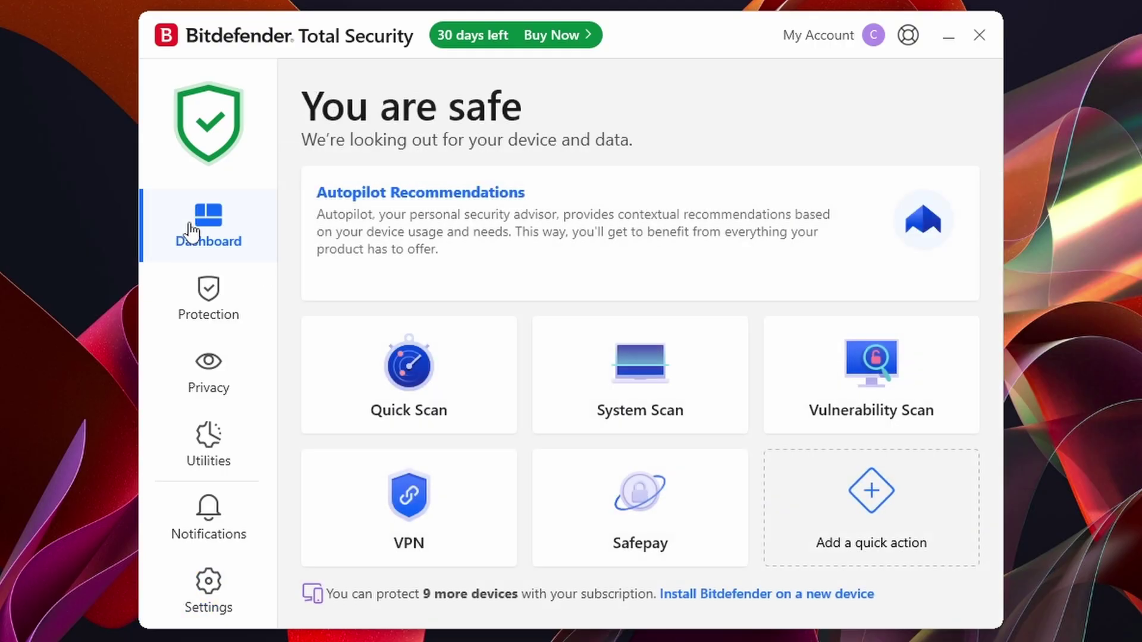
pyautogui.click(426, 385)
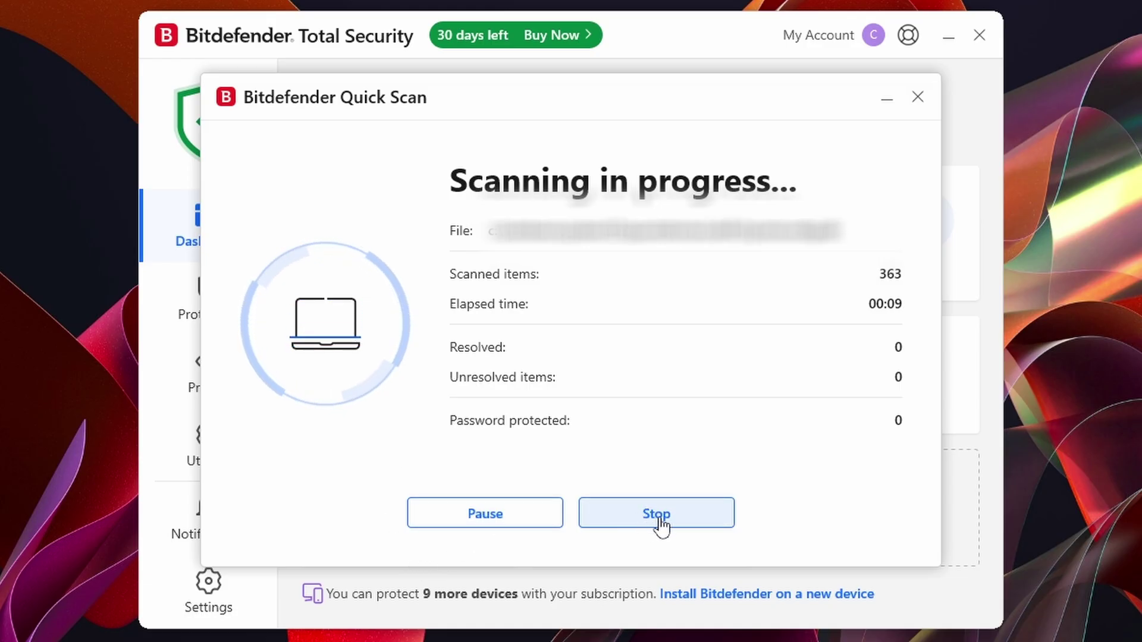
pyautogui.click(625, 527)
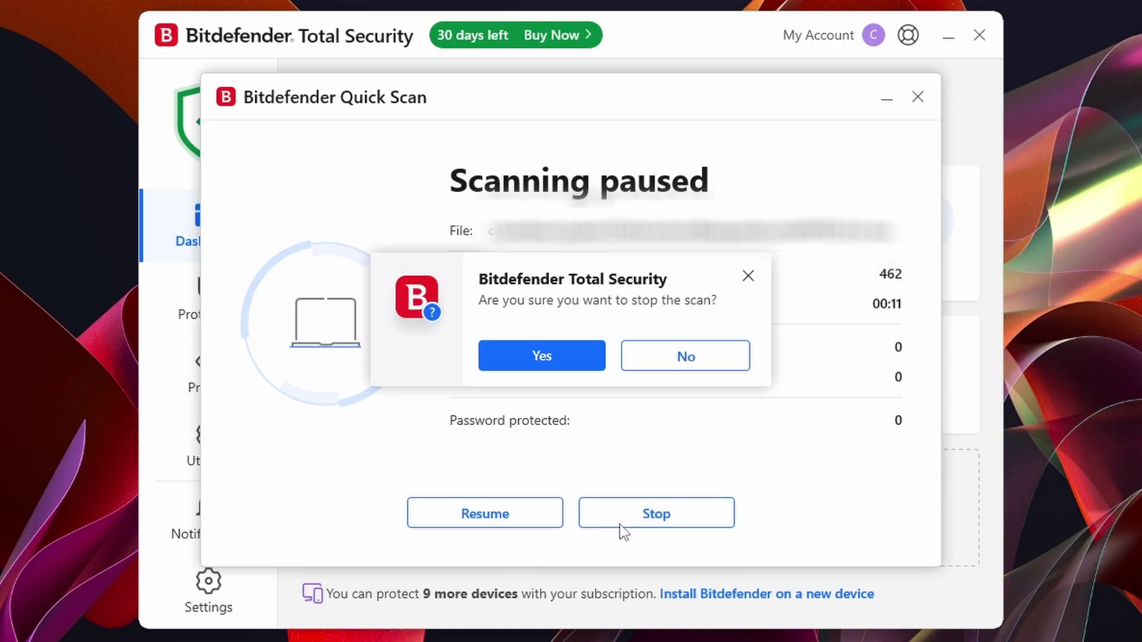
pyautogui.click(573, 366)
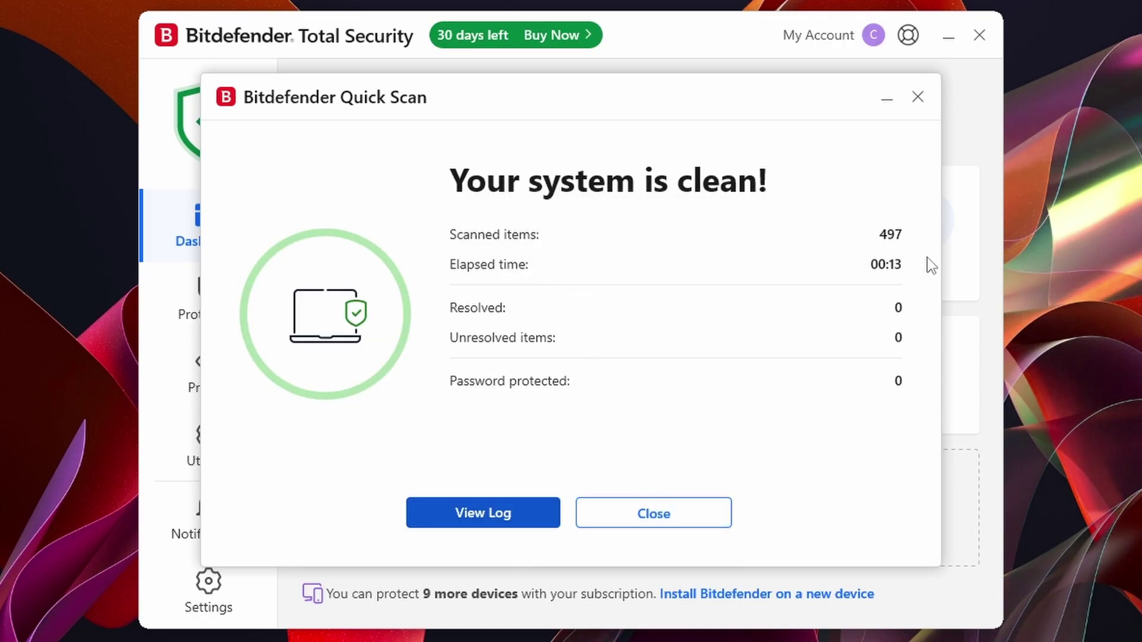
# Step: View the Quick Scan log, expand and collapse its Basic summary, then minimise it
pyautogui.click(519, 524)
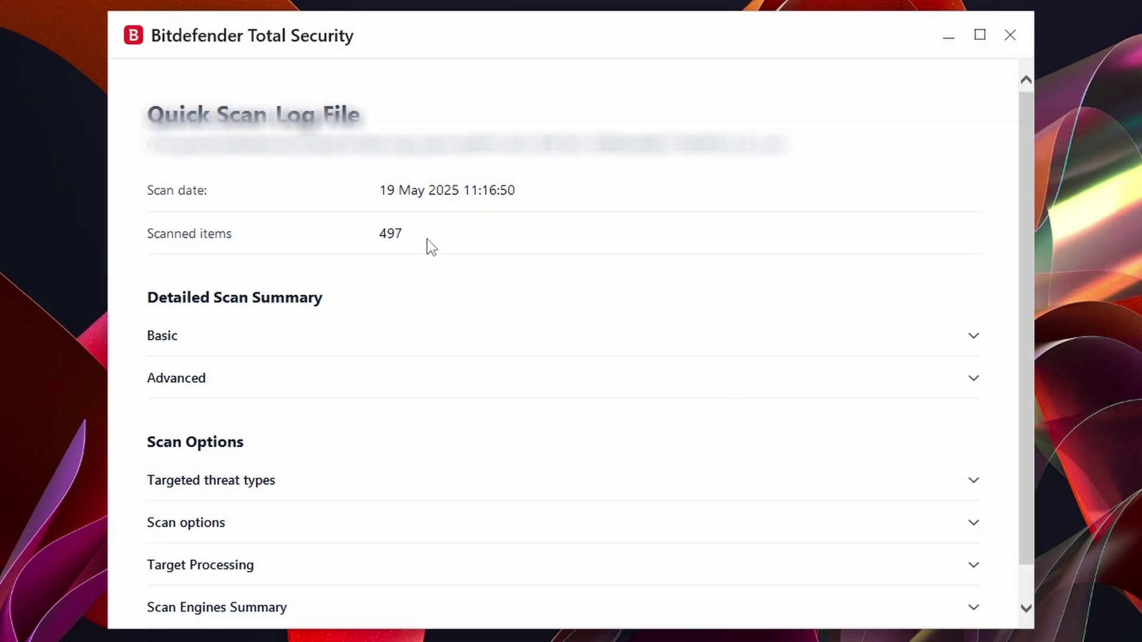
pyautogui.scroll(-1, 357, 283)
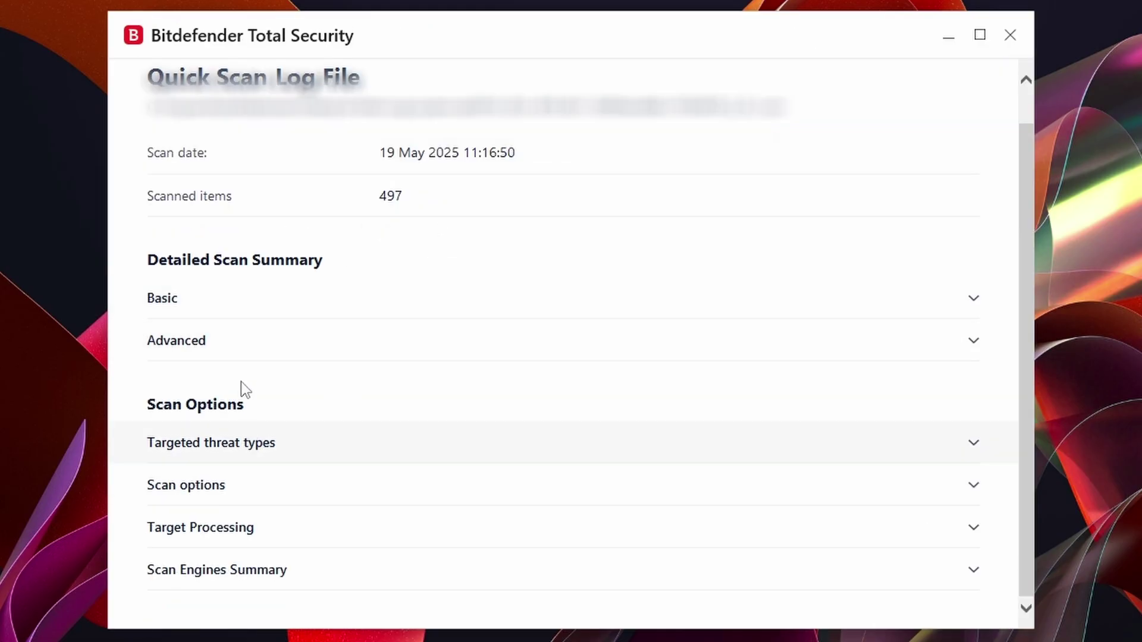
pyautogui.click(976, 303)
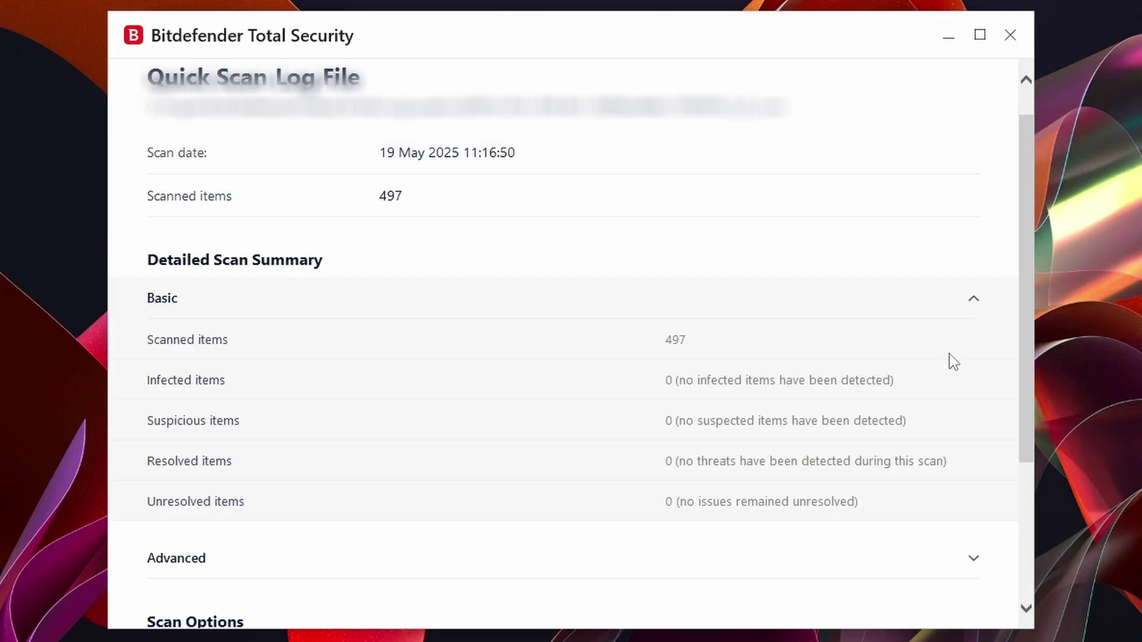
pyautogui.click(972, 301)
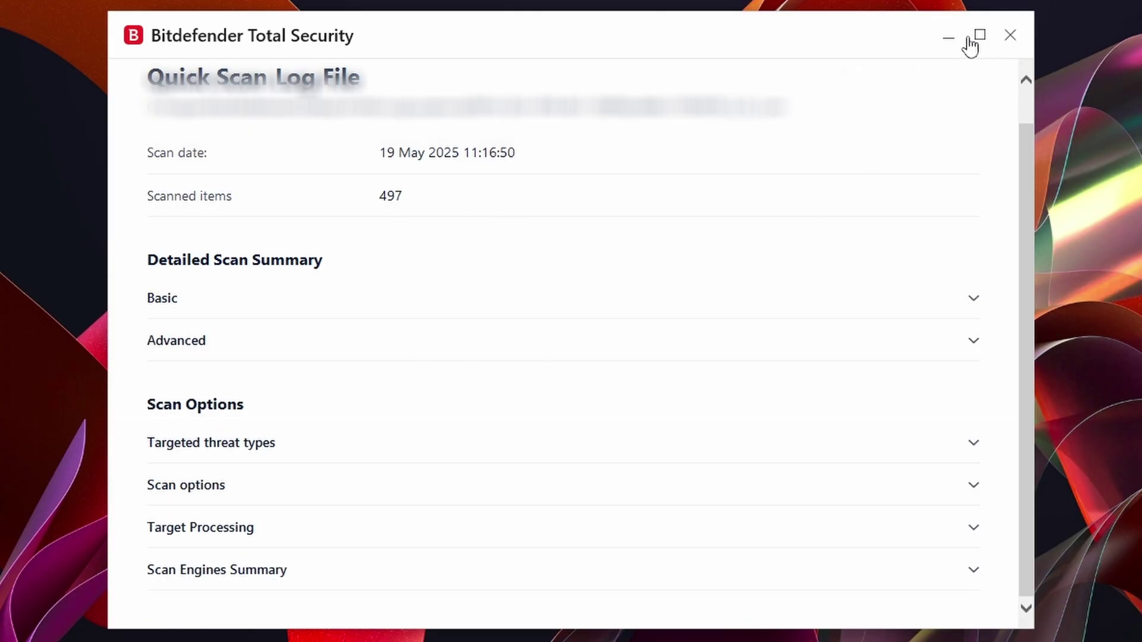
pyautogui.click(949, 37)
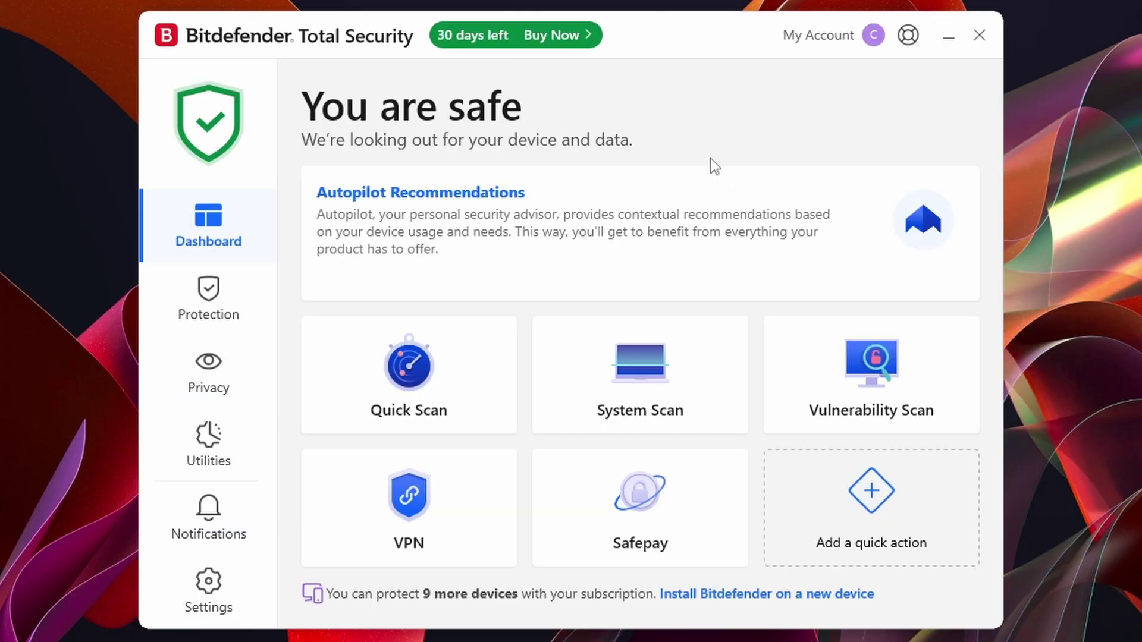
pyautogui.click(819, 37)
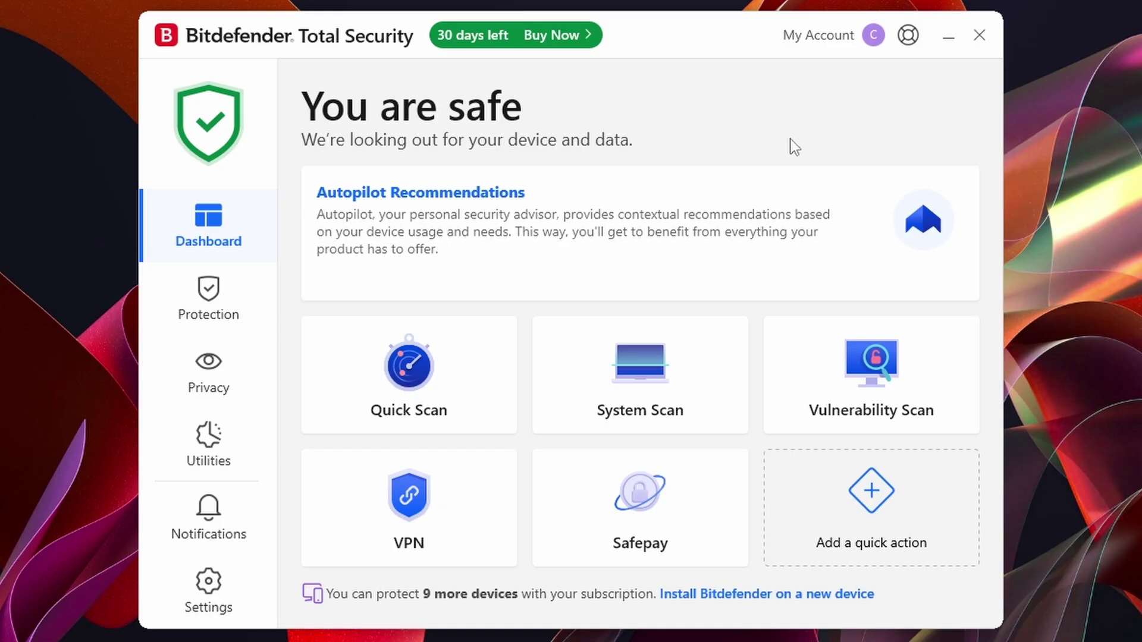
pyautogui.click(908, 42)
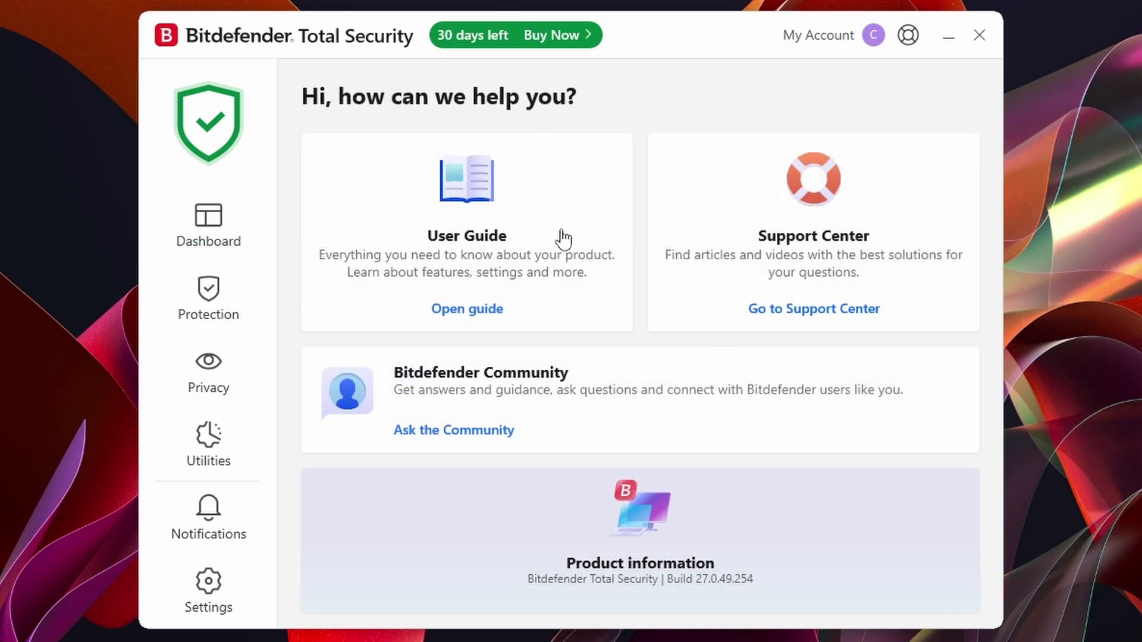
pyautogui.click(914, 42)
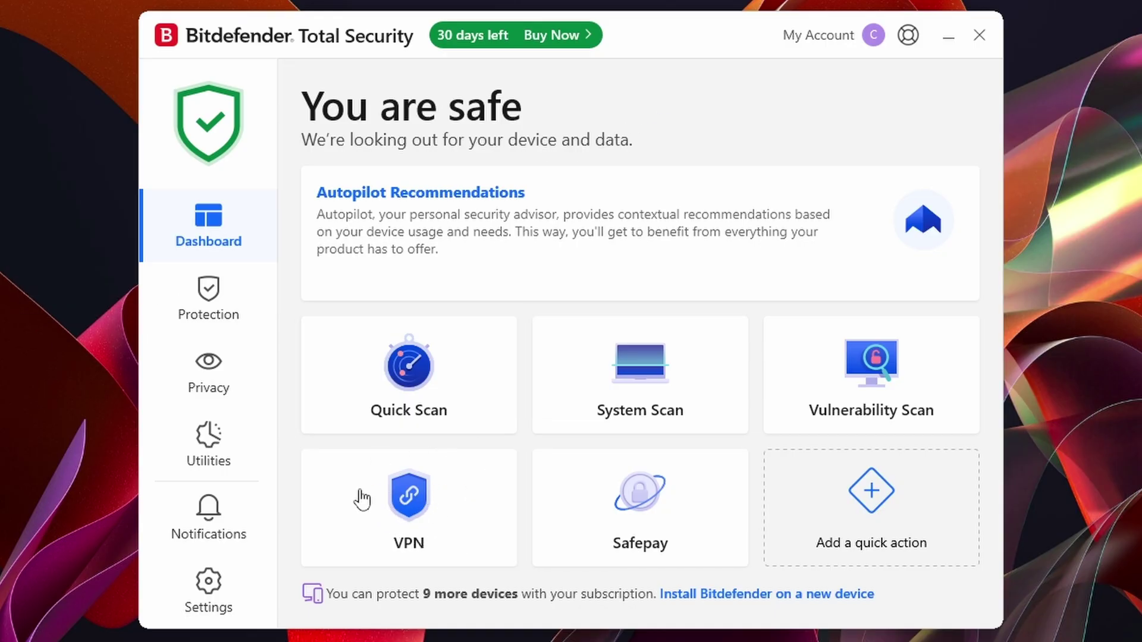
# Step: Connect Bitdefender VPN to United Kingdom, disconnect, and show its General settings
pyautogui.click(420, 510)
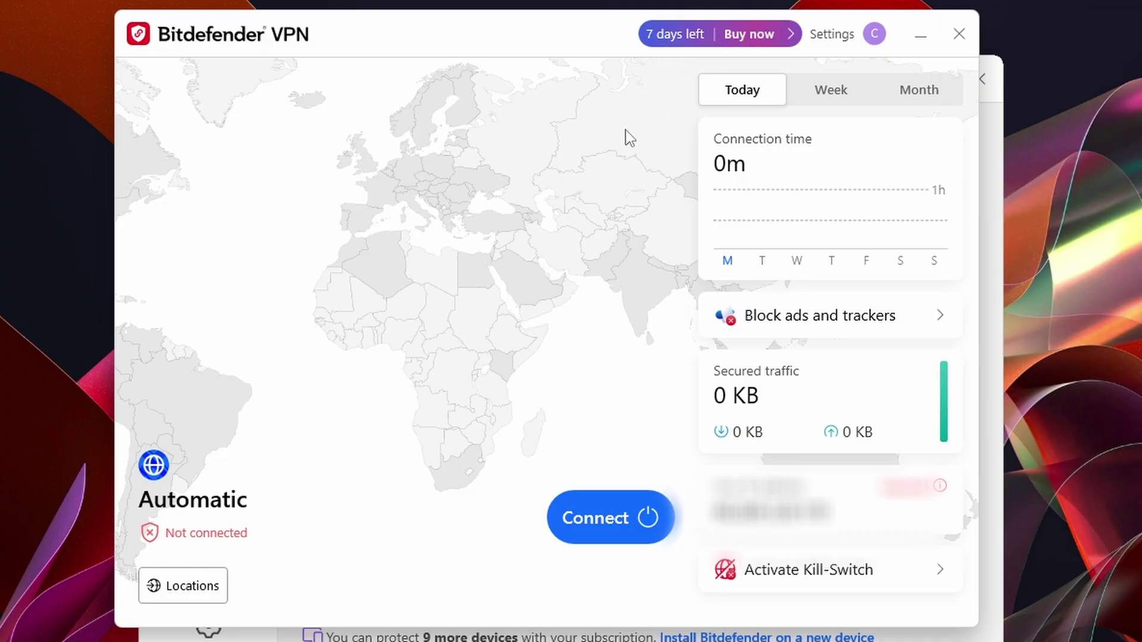
pyautogui.moveTo(661, 39)
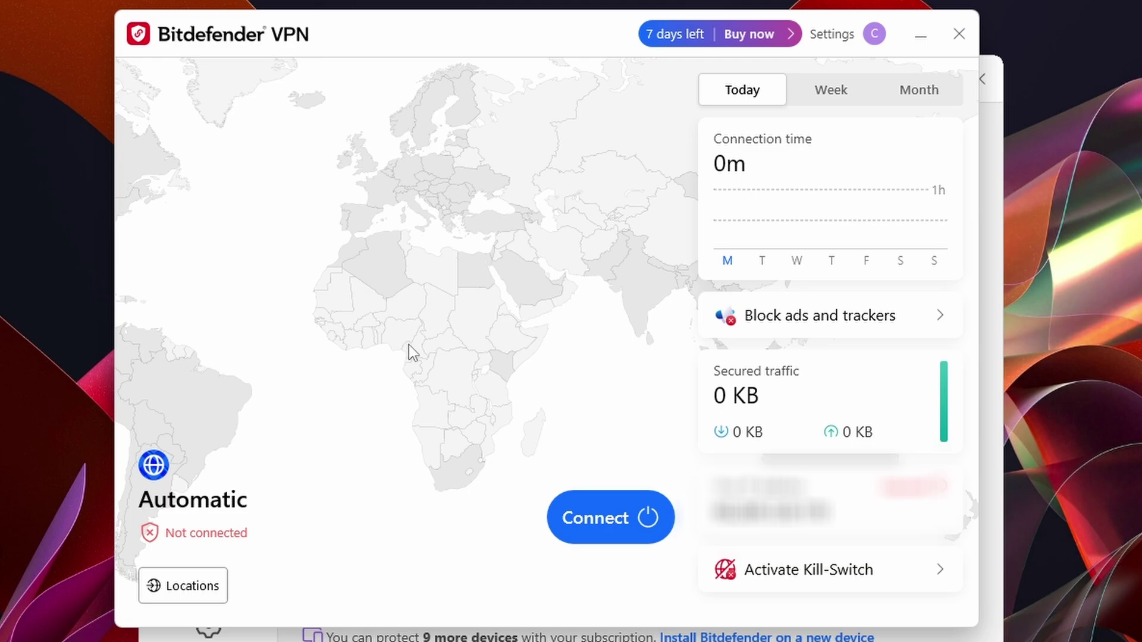
pyautogui.click(595, 529)
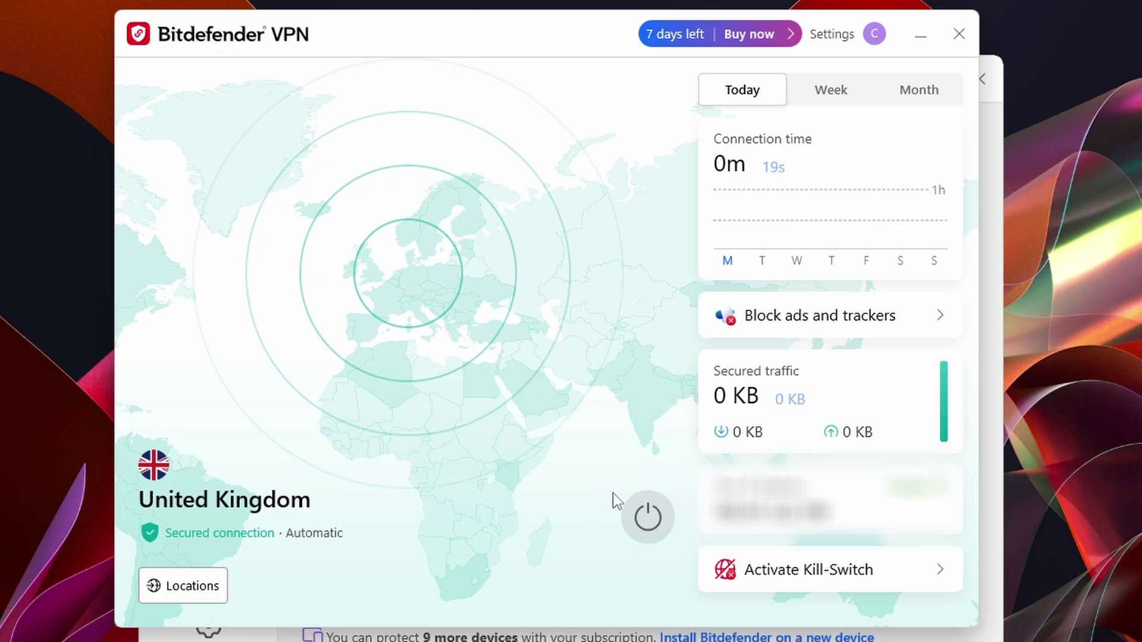
pyautogui.click(647, 517)
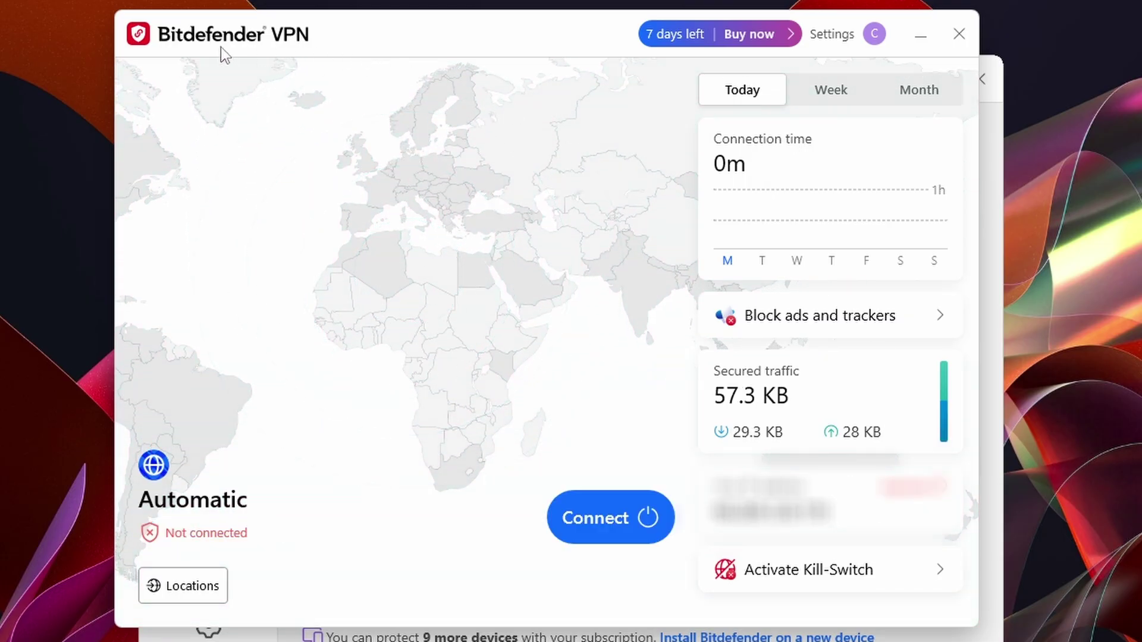
pyautogui.click(832, 37)
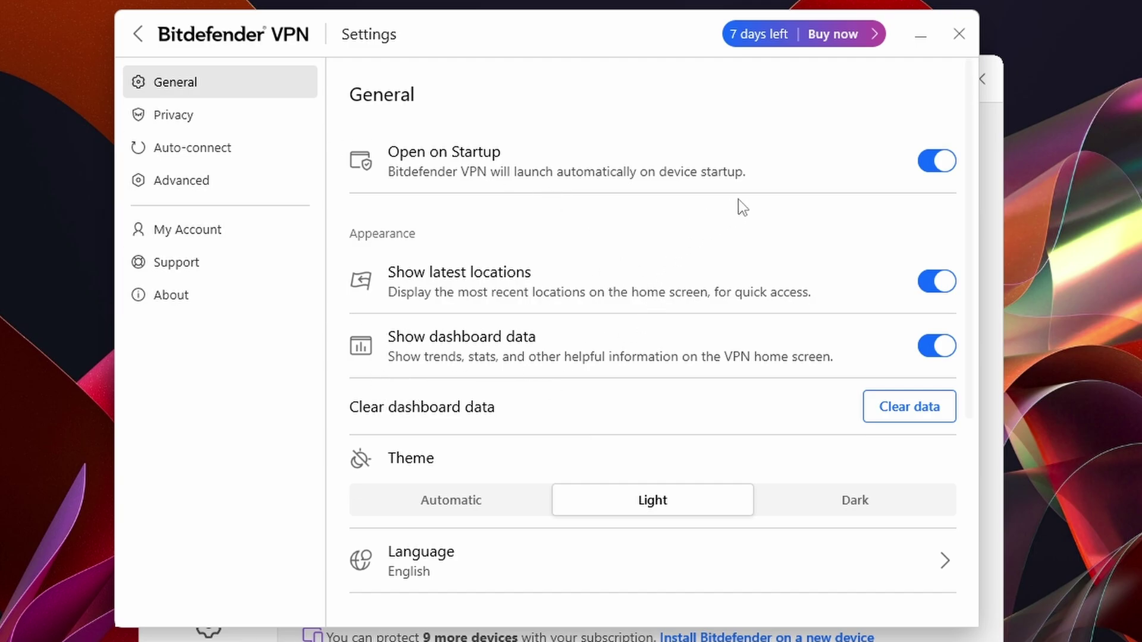
# Step: Close the Bitdefender VPN window to return to the You are safe dashboard
pyautogui.click(959, 35)
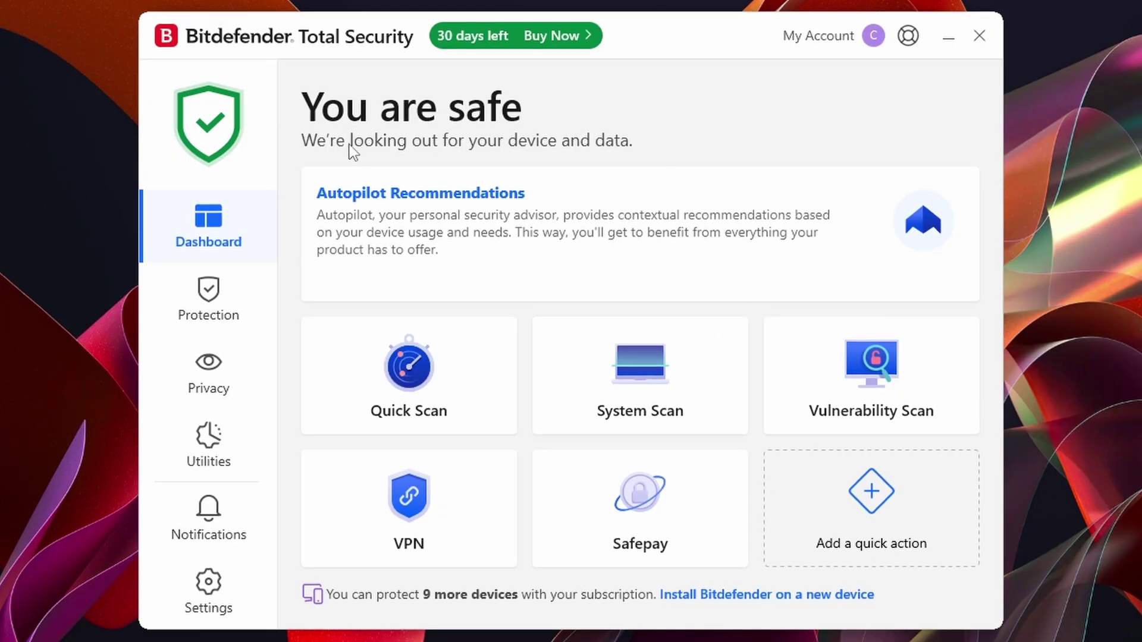